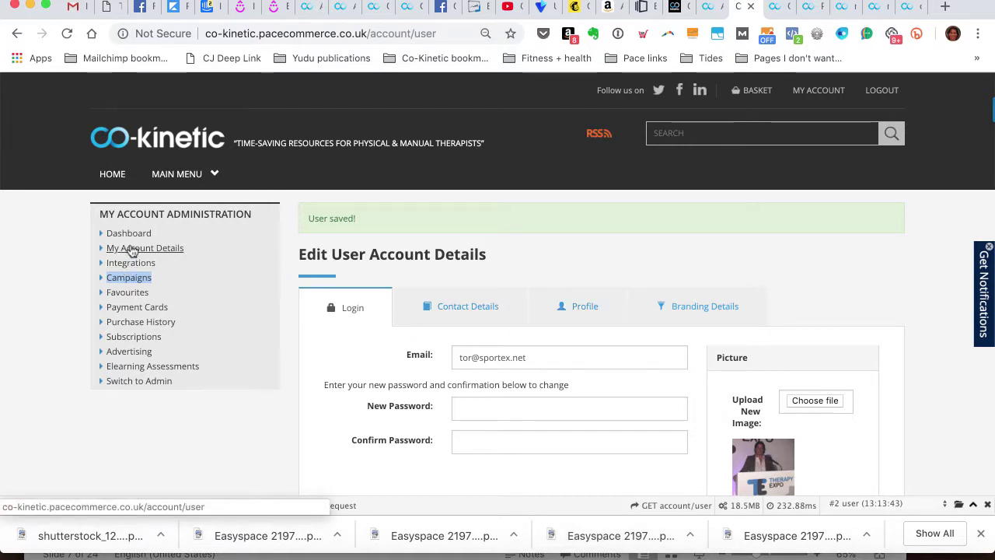
# - Review the account's login settings and the name and address fields in the contact details
pyautogui.click(238, 264)
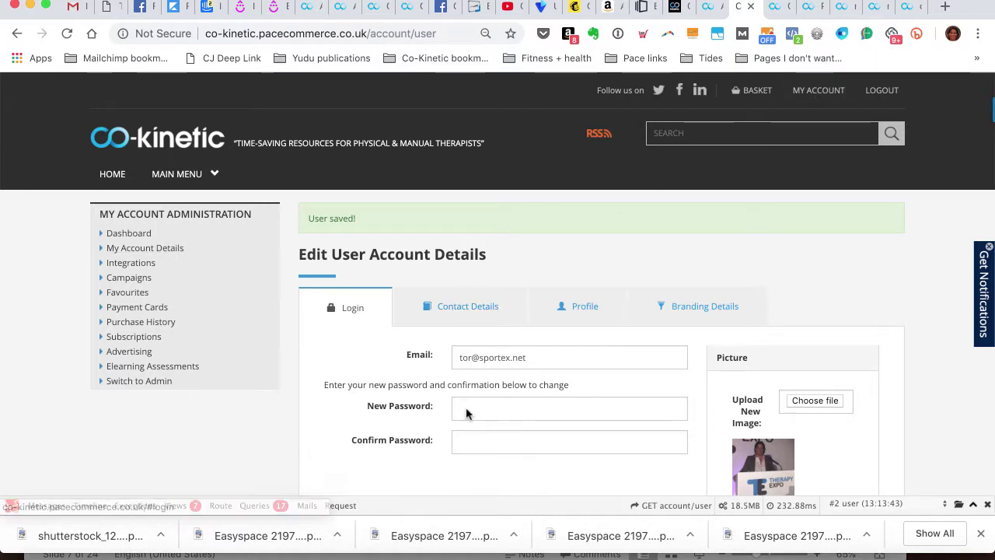
pyautogui.scroll(-3, 499, 416)
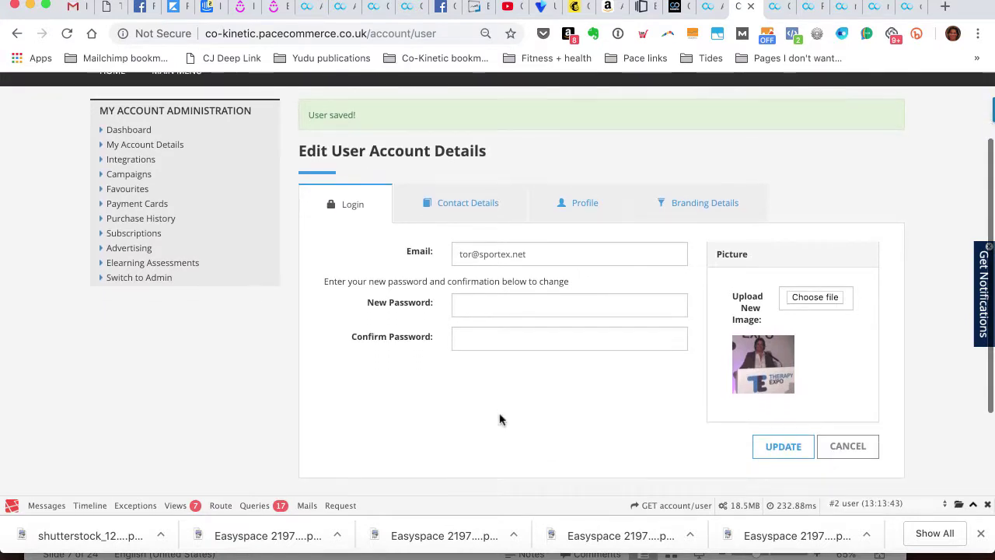
pyautogui.scroll(3, 500, 416)
pyautogui.click(462, 313)
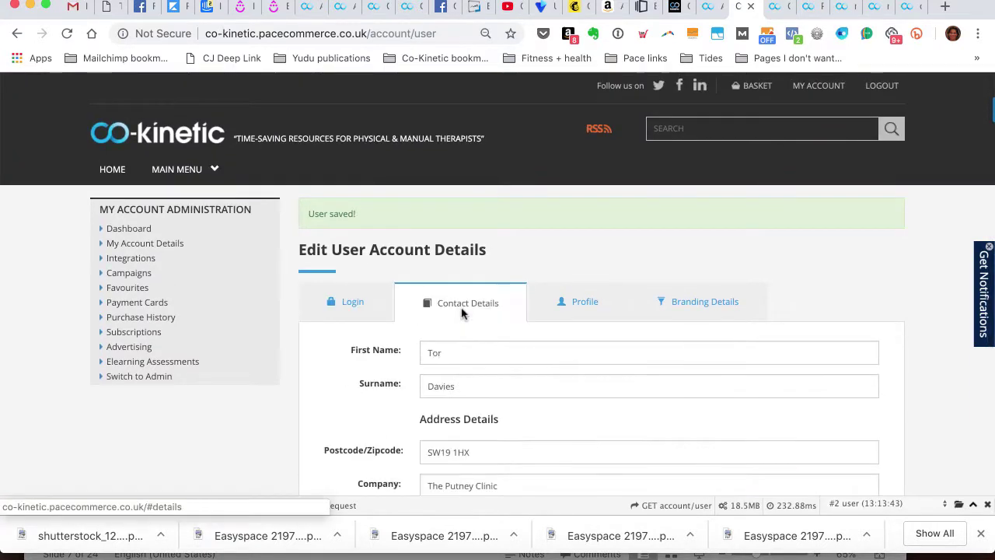
pyautogui.scroll(-6, 461, 311)
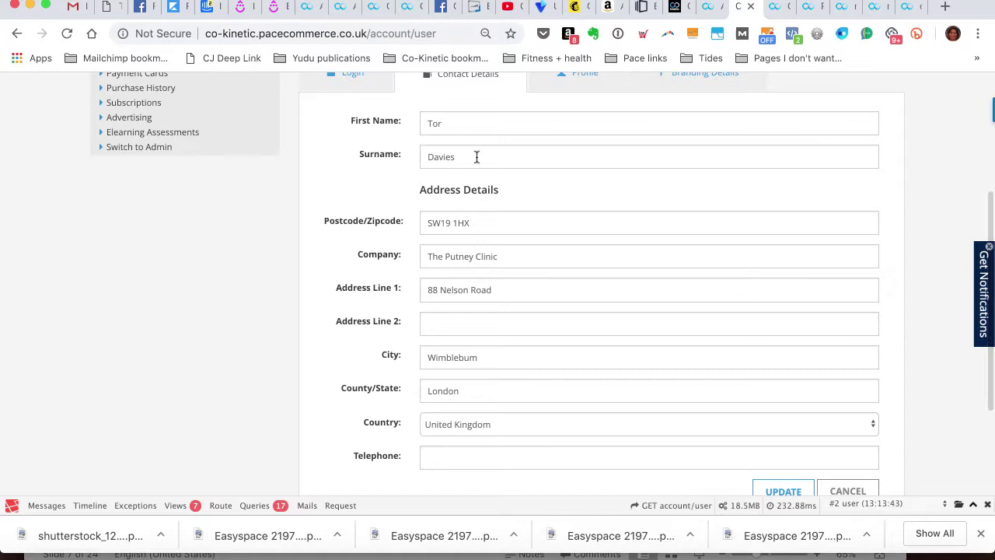
pyautogui.scroll(1, 465, 360)
pyautogui.scroll(2, 464, 360)
pyautogui.scroll(-2, 464, 360)
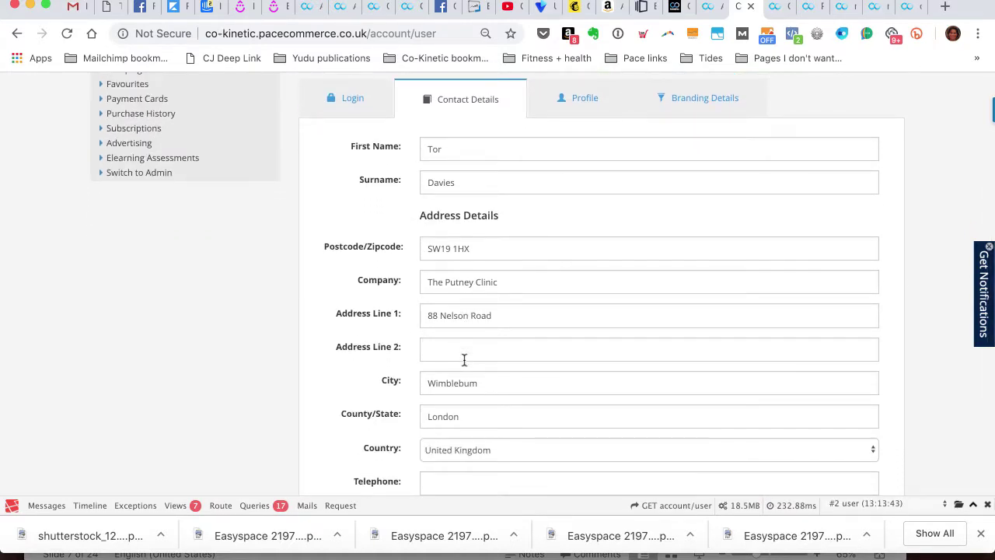
# - Try to set the company in the contact details to Co-Kinetic and save the account update
pyautogui.moveTo(500, 282); pyautogui.dragTo(400, 285)
pyautogui.write('C')
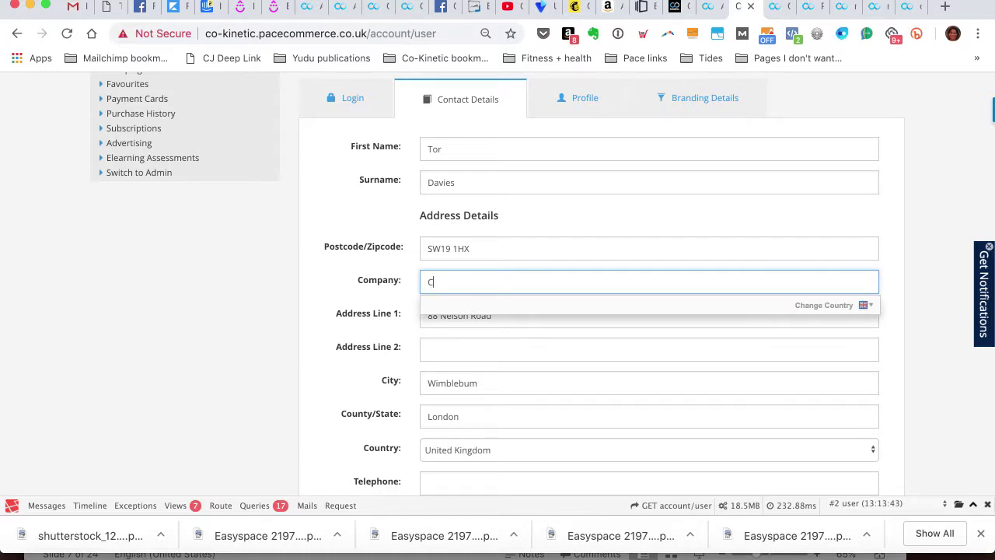
pyautogui.write('o-Kinetic')
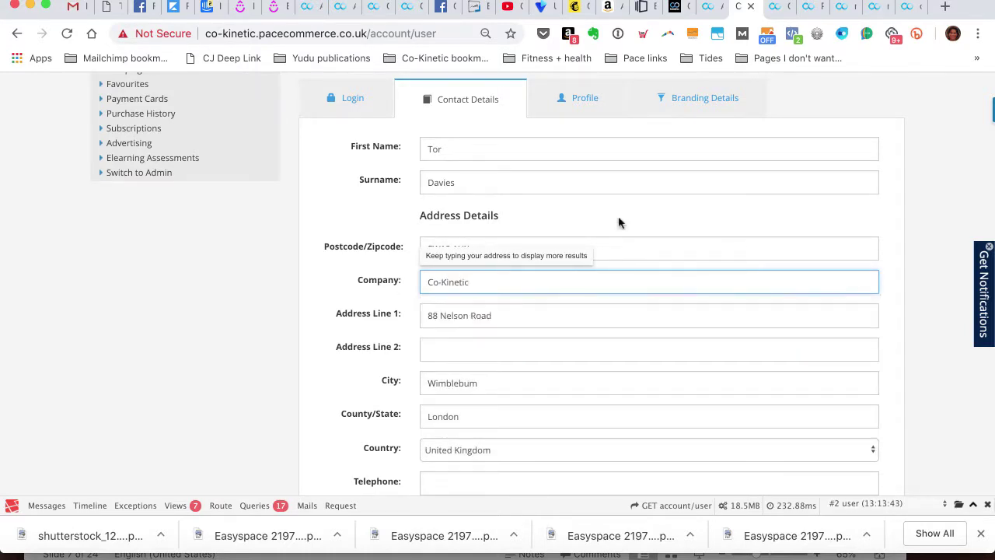
pyautogui.scroll(-2, 665, 443)
pyautogui.scroll(-3, 660, 435)
pyautogui.click(802, 378)
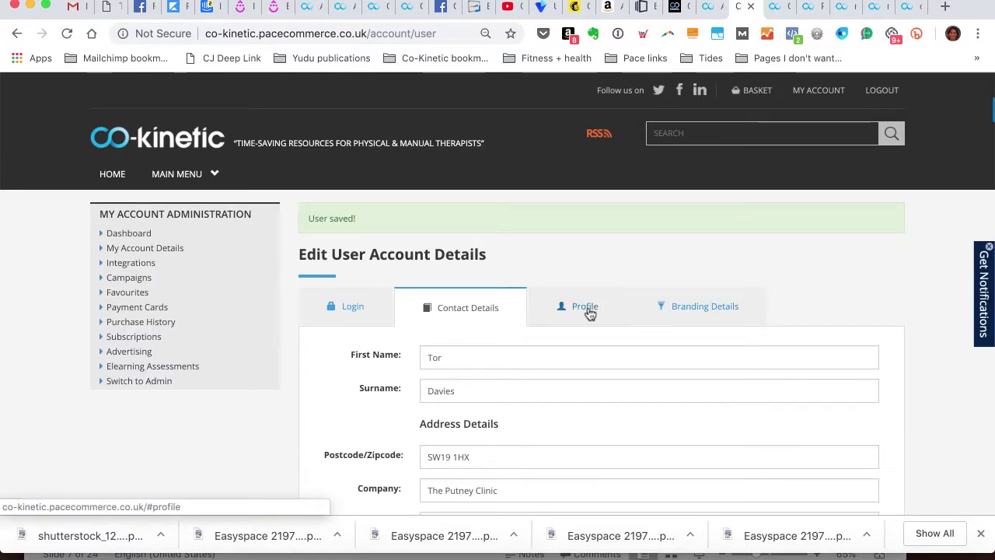
# - Review the profile's timezone, profession, bio, and the website, Twitter, Facebook and LinkedIn URL fields
pyautogui.click(586, 308)
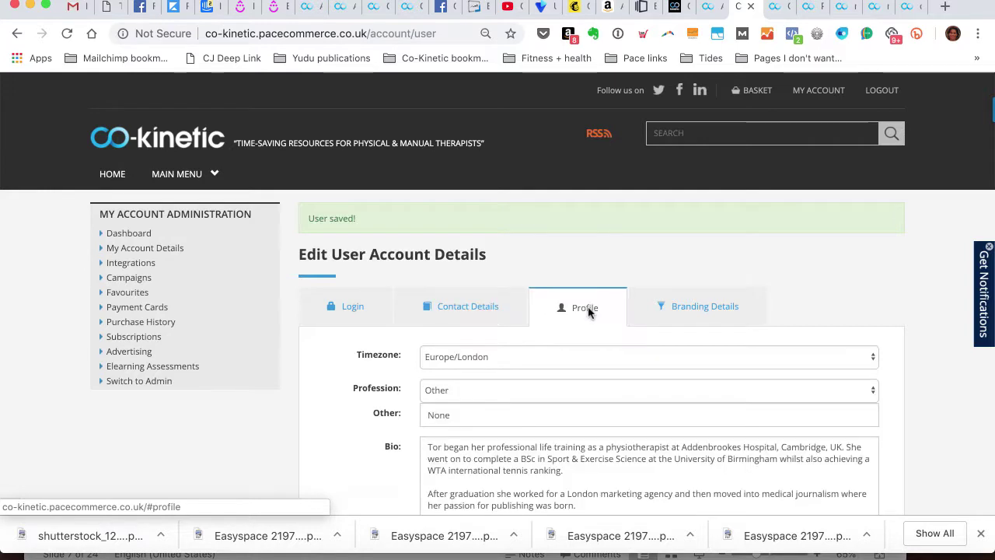
pyautogui.scroll(-2, 617, 255)
pyautogui.scroll(-2, 617, 255)
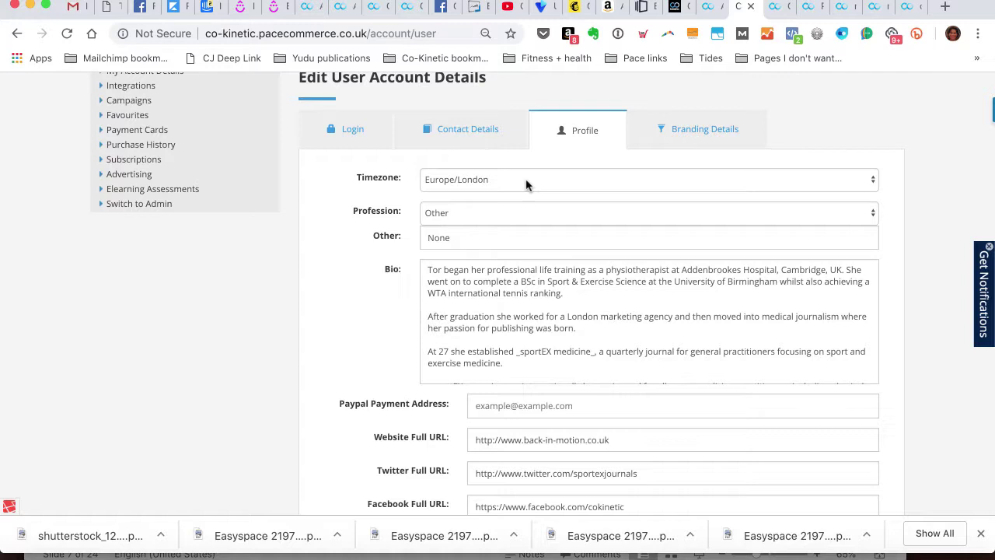
pyautogui.click(526, 184)
pyautogui.click(526, 184)
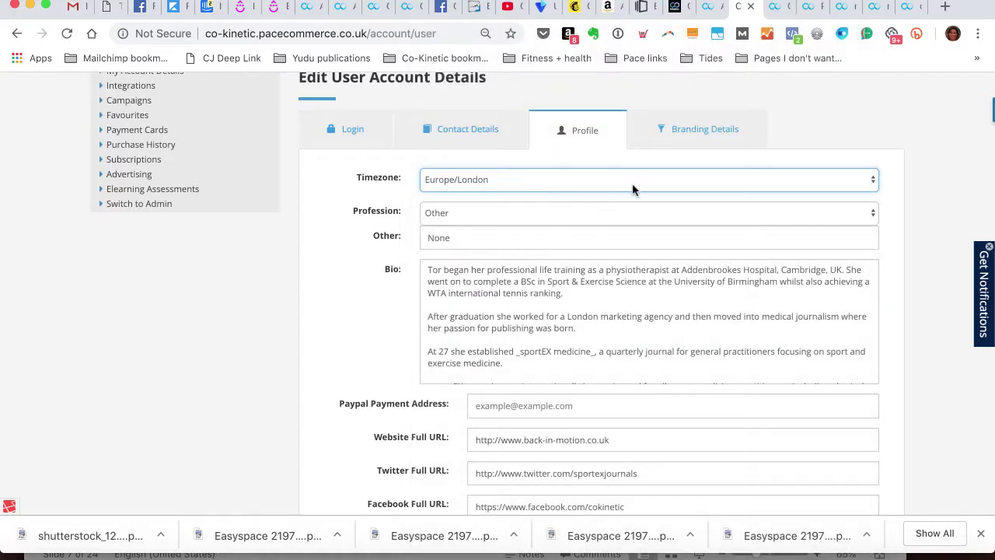
pyautogui.scroll(-4, 646, 195)
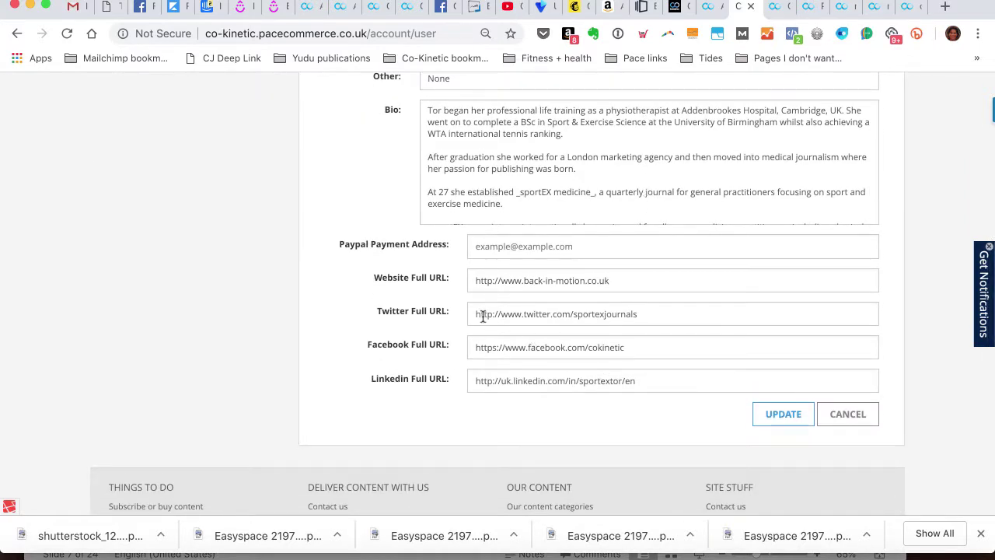
pyautogui.moveTo(466, 314); pyautogui.dragTo(723, 314)
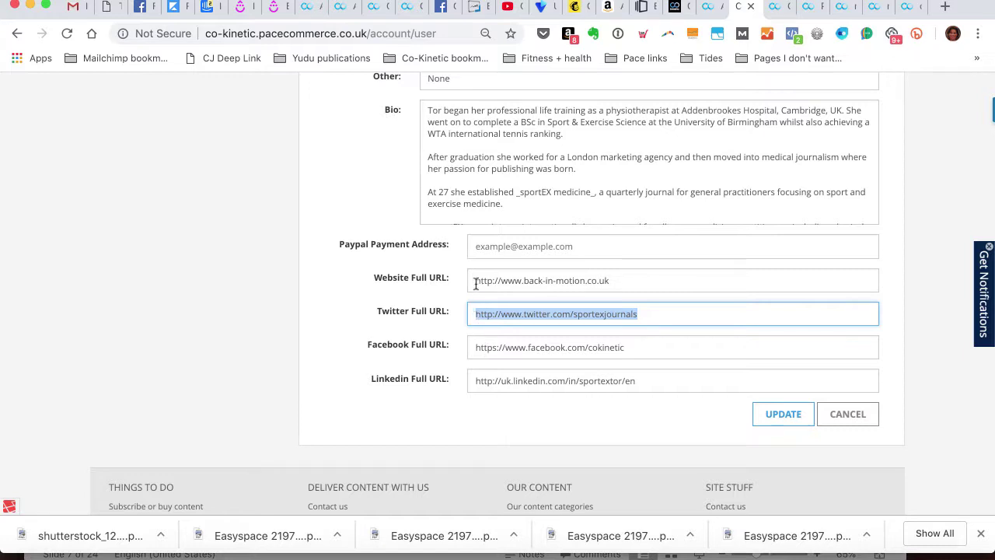
pyautogui.moveTo(476, 280); pyautogui.dragTo(640, 287)
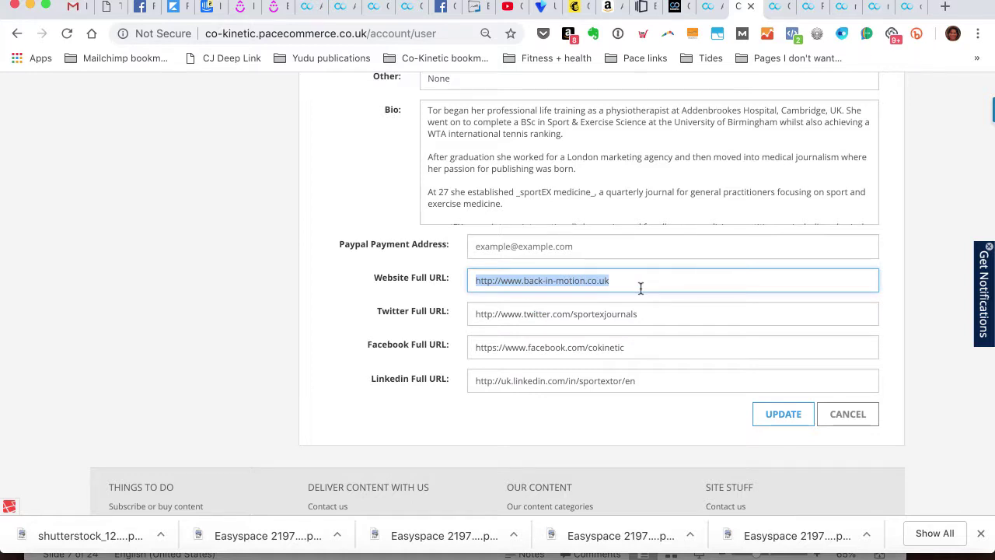
# - Open the branding details and examine the logo upload, company name and sent-from email address fields
pyautogui.scroll(5, 641, 288)
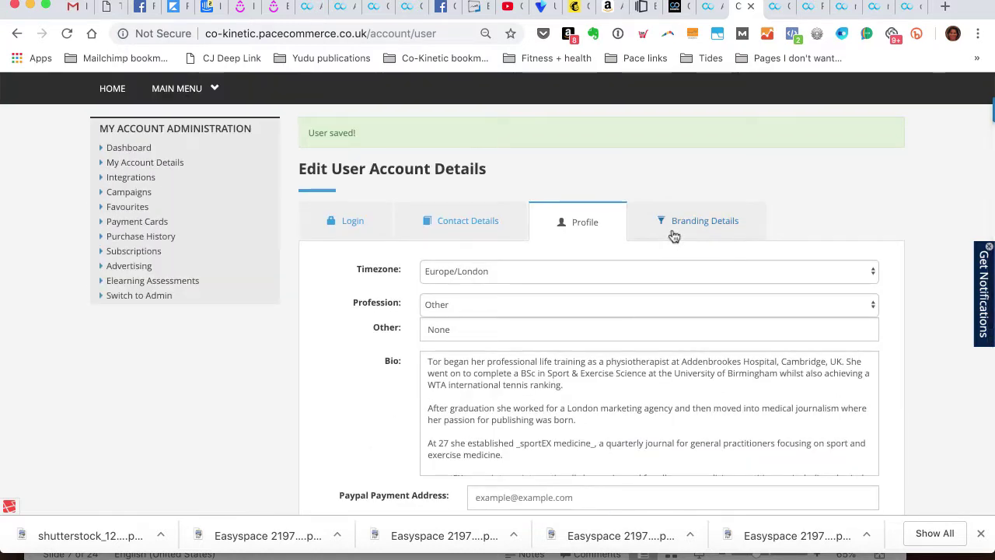
pyautogui.click(674, 235)
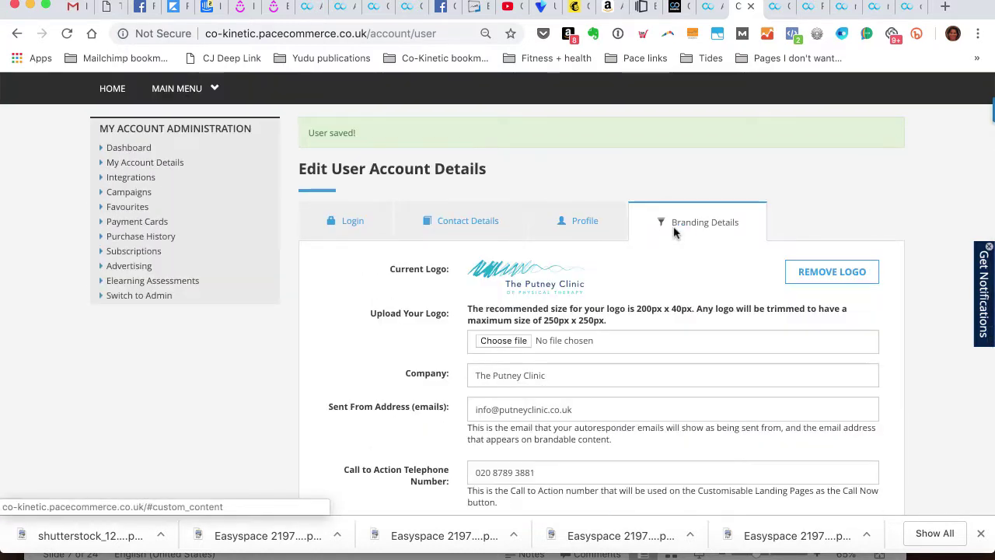
pyautogui.scroll(-3, 674, 232)
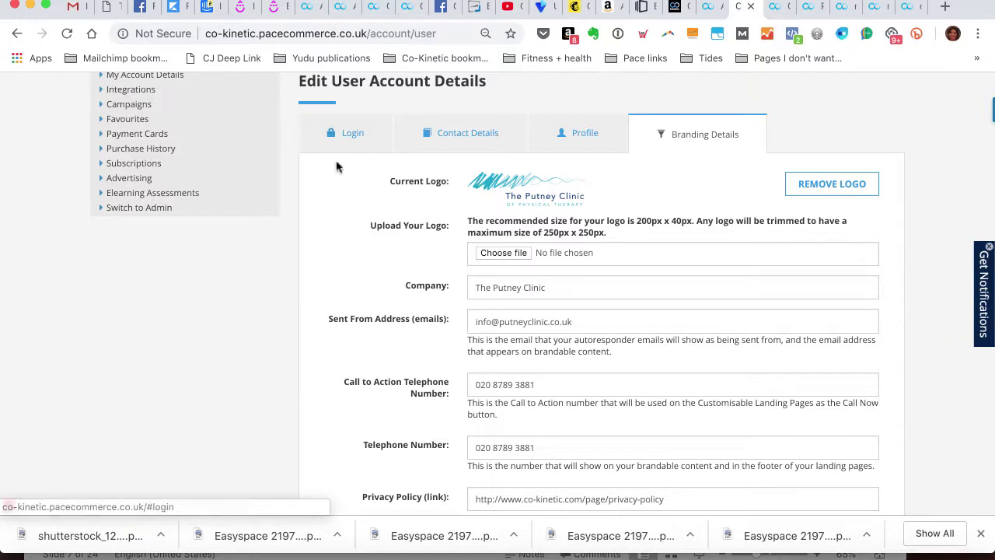
pyautogui.scroll(1, 677, 170)
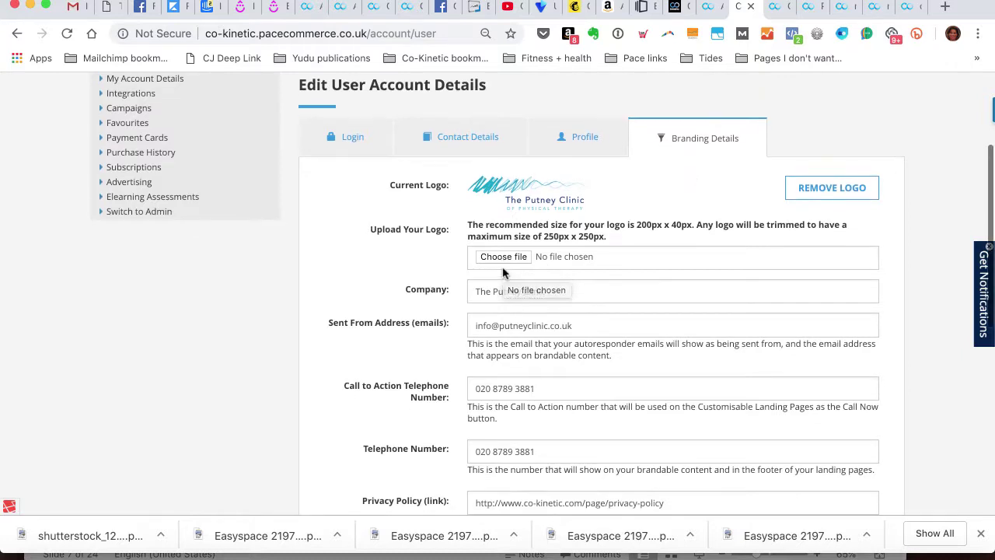
pyautogui.scroll(-1, 602, 249)
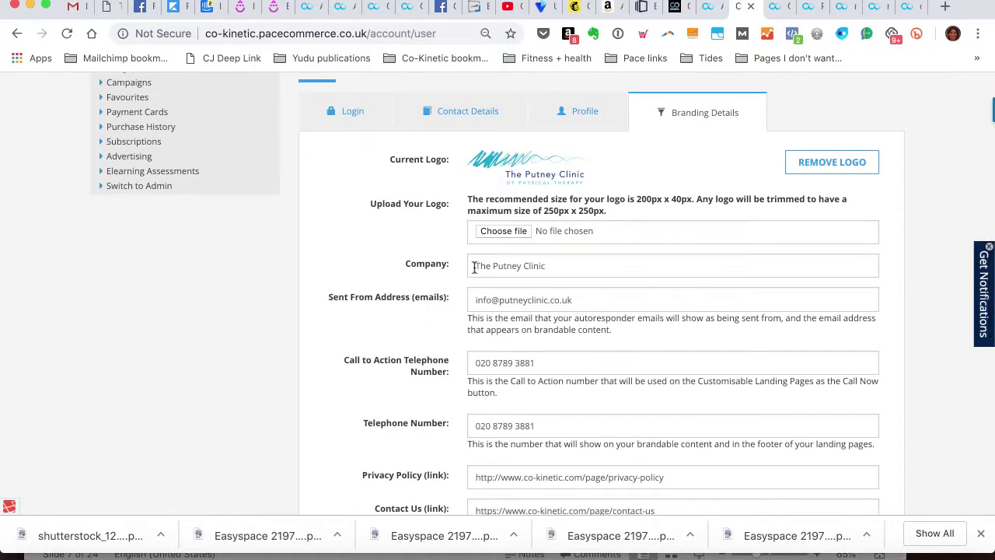
pyautogui.moveTo(475, 266); pyautogui.dragTo(605, 266)
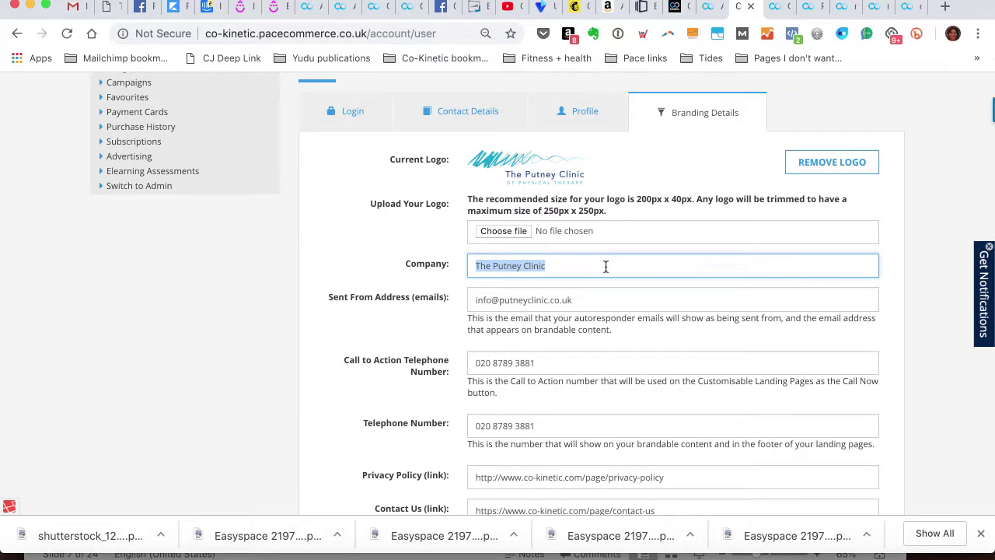
pyautogui.scroll(-3, 601, 305)
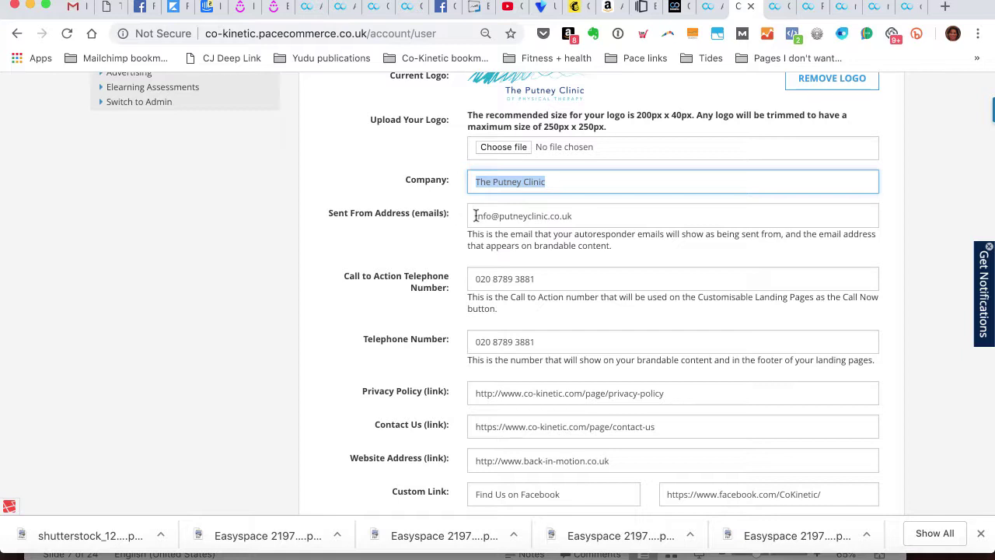
pyautogui.moveTo(475, 216); pyautogui.dragTo(601, 218)
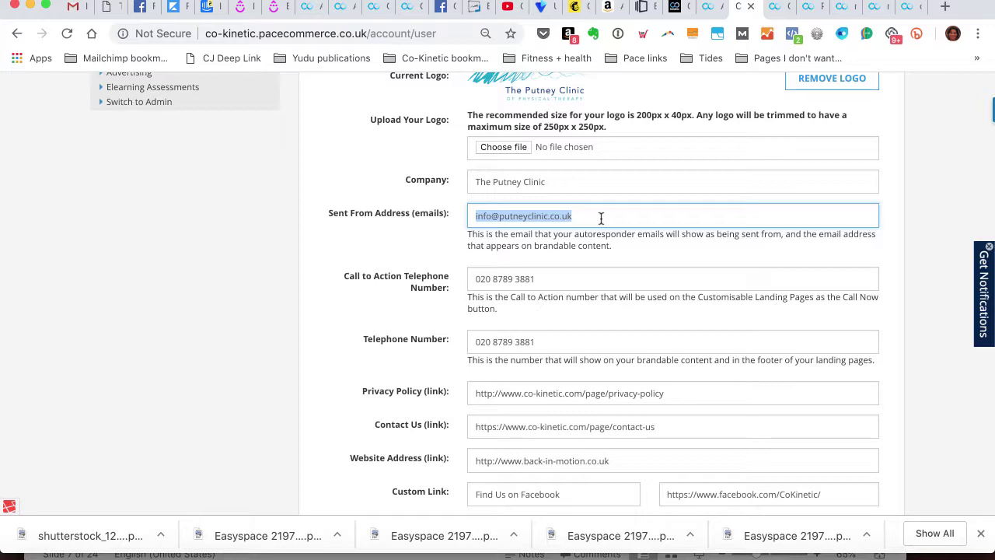
# - Examine the branded footer in the plantar fasciitis leaflet PDF and return to the account's branding details
pyautogui.click(772, 8)
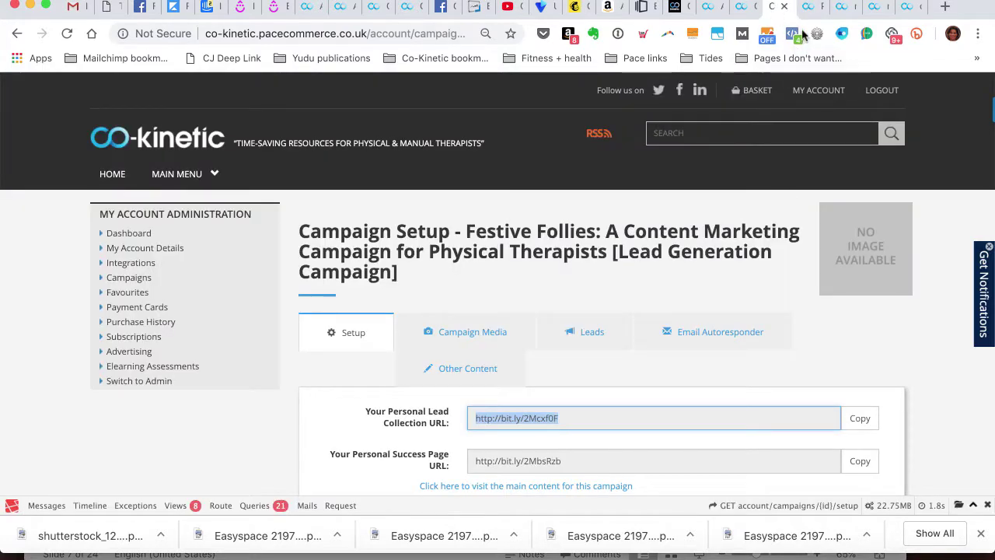
pyautogui.click(811, 8)
pyautogui.click(841, 8)
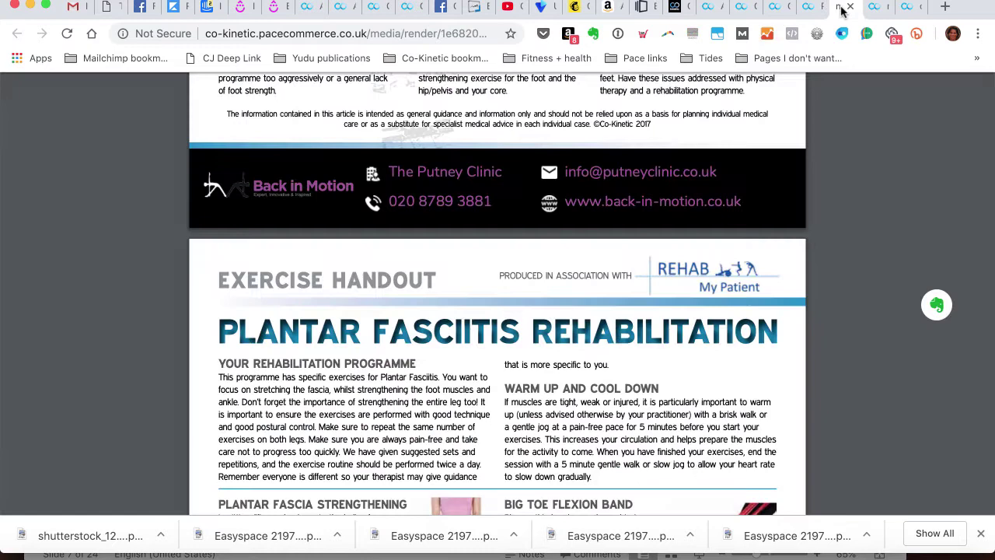
pyautogui.scroll(-10, 691, 311)
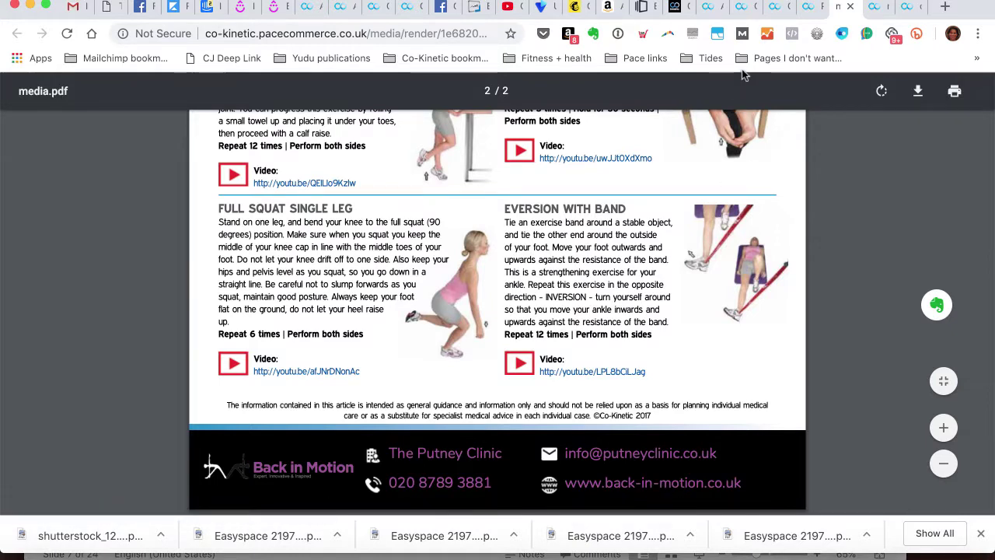
pyautogui.click(710, 13)
pyautogui.click(742, 15)
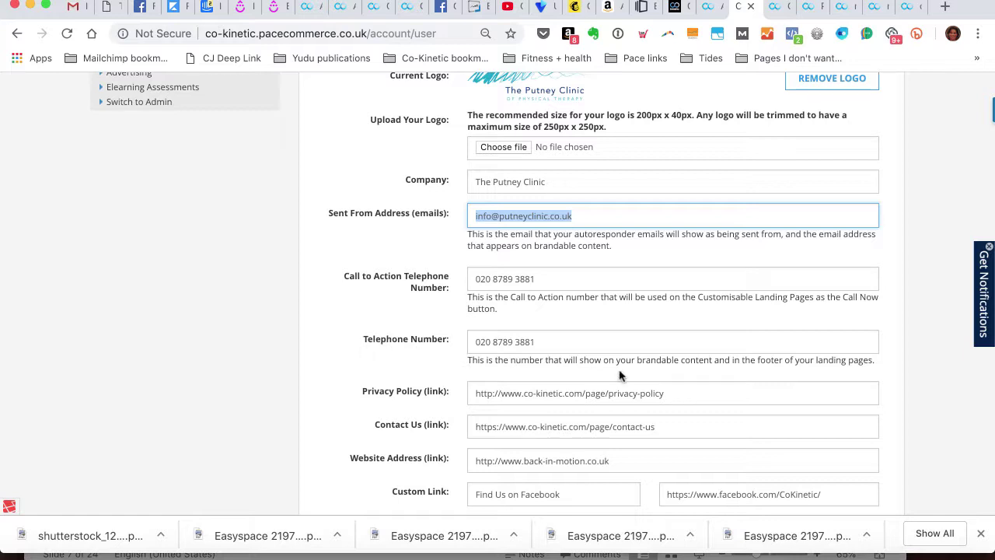
# - Examine the branded footer links on the festive hangover landing page and compare the footer of the plantar fasciitis leaflet PDF
pyautogui.click(908, 15)
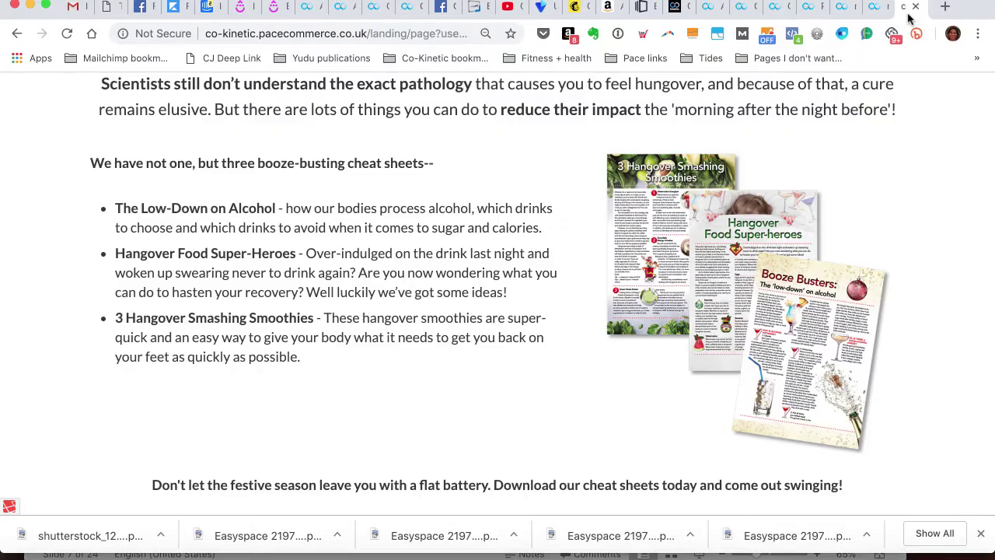
pyautogui.scroll(-3, 811, 309)
pyautogui.scroll(10, 811, 309)
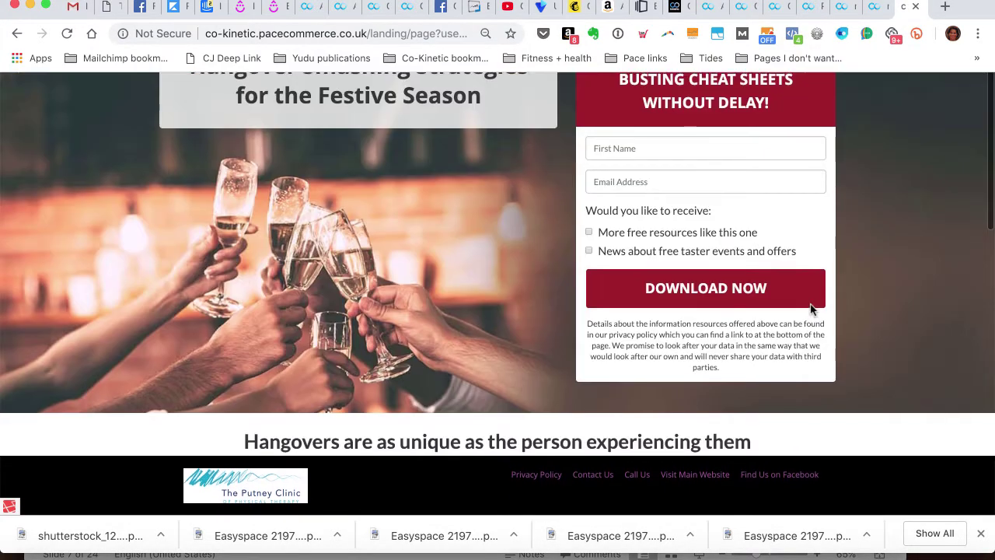
pyautogui.scroll(-6, 811, 309)
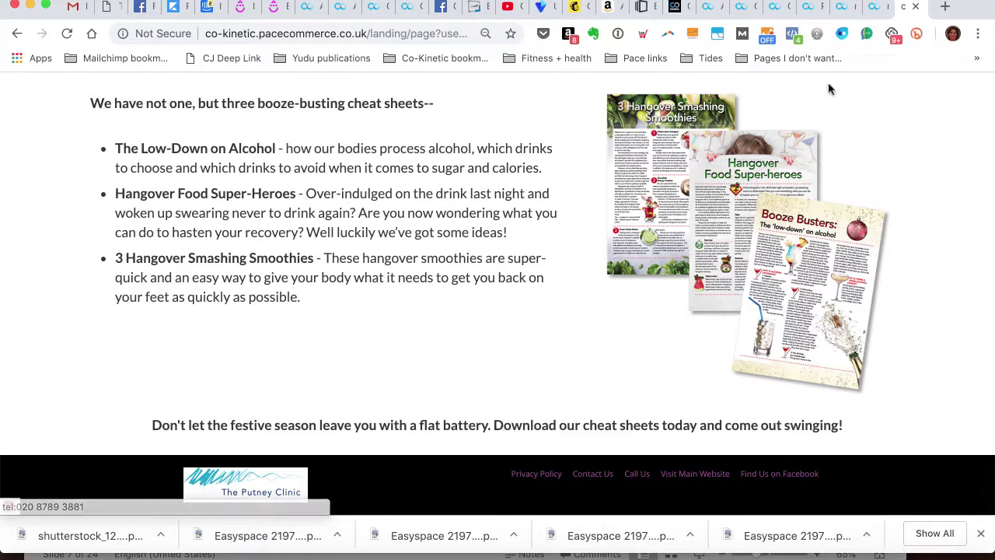
pyautogui.click(809, 7)
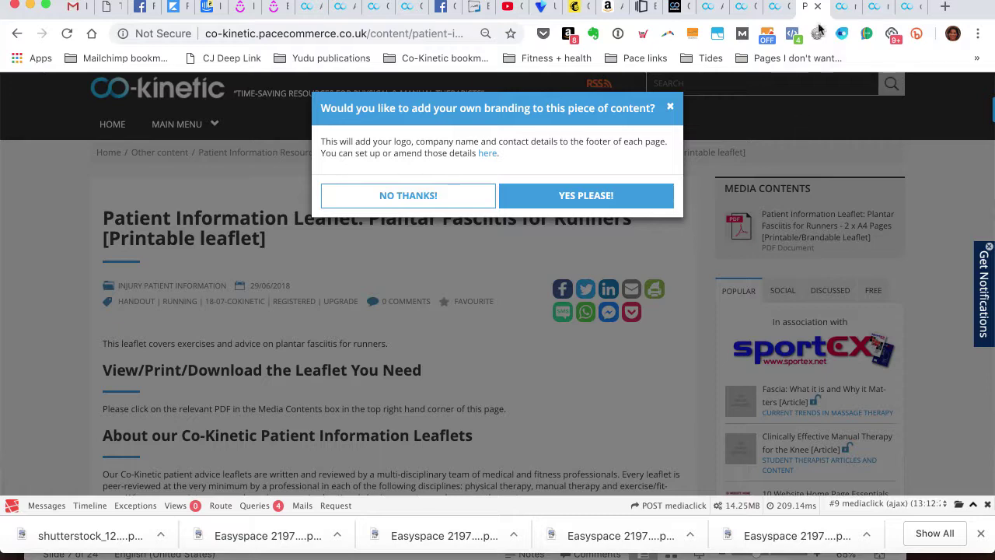
pyautogui.click(840, 7)
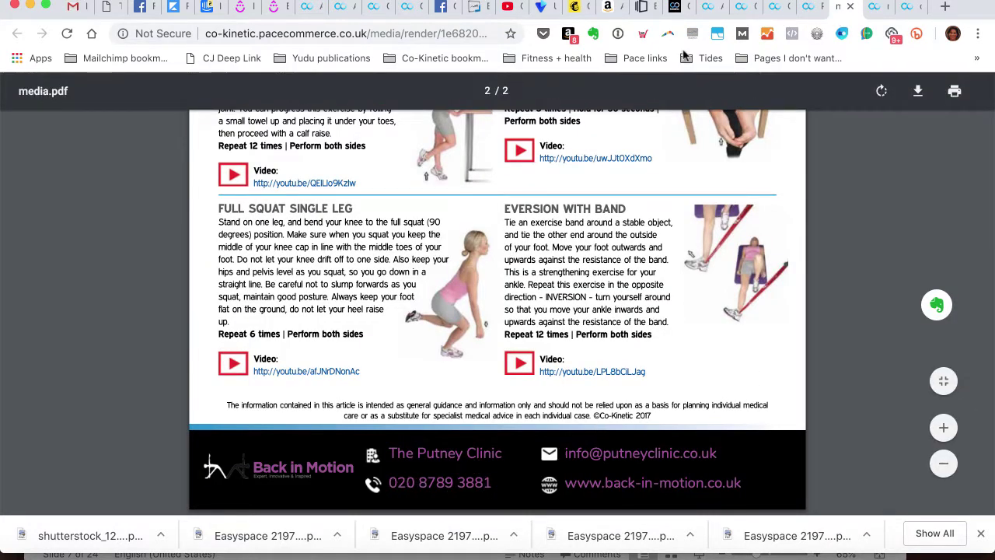
# - Return to the branding details and review the telephone number, page links, custom link and footer colour settings
pyautogui.click(745, 8)
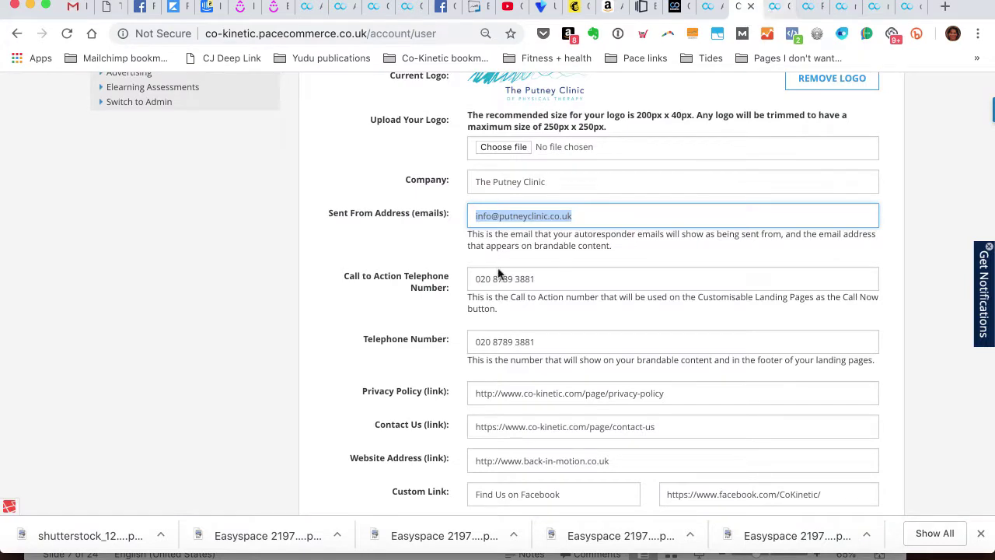
pyautogui.moveTo(476, 341); pyautogui.dragTo(589, 340)
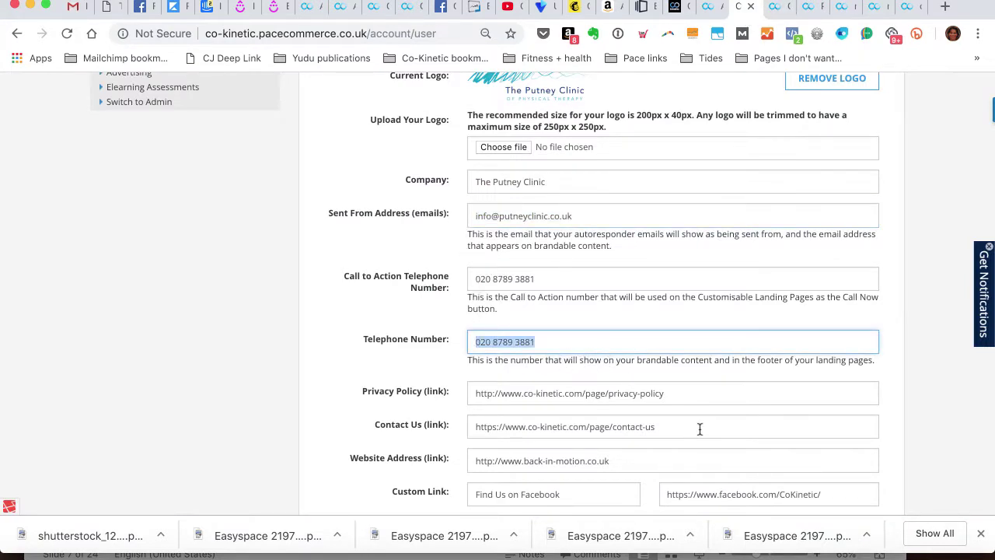
pyautogui.scroll(-3, 699, 429)
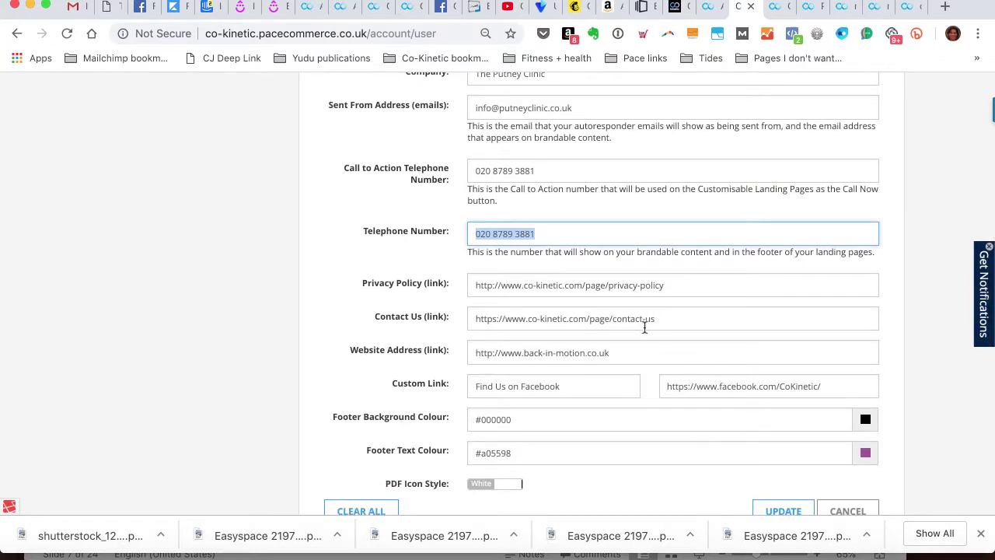
pyautogui.scroll(-1, 644, 327)
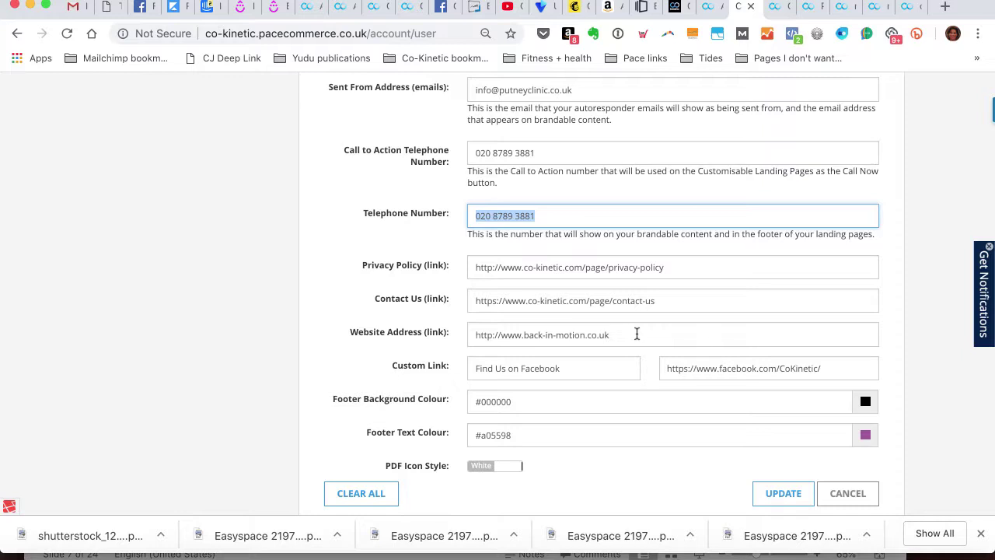
# - Set the footer background colour to #ffffff and save the branding details
pyautogui.click(448, 333)
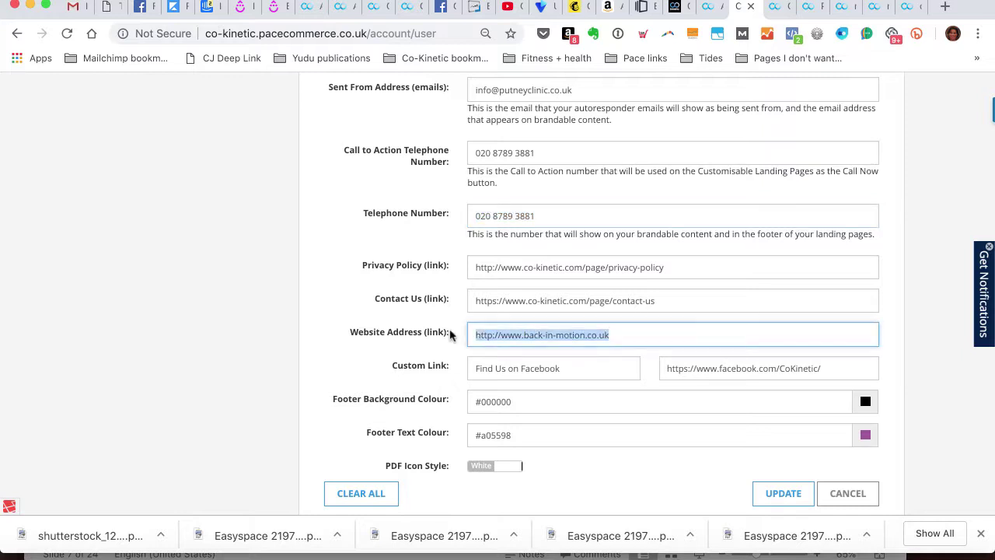
pyautogui.click(481, 406)
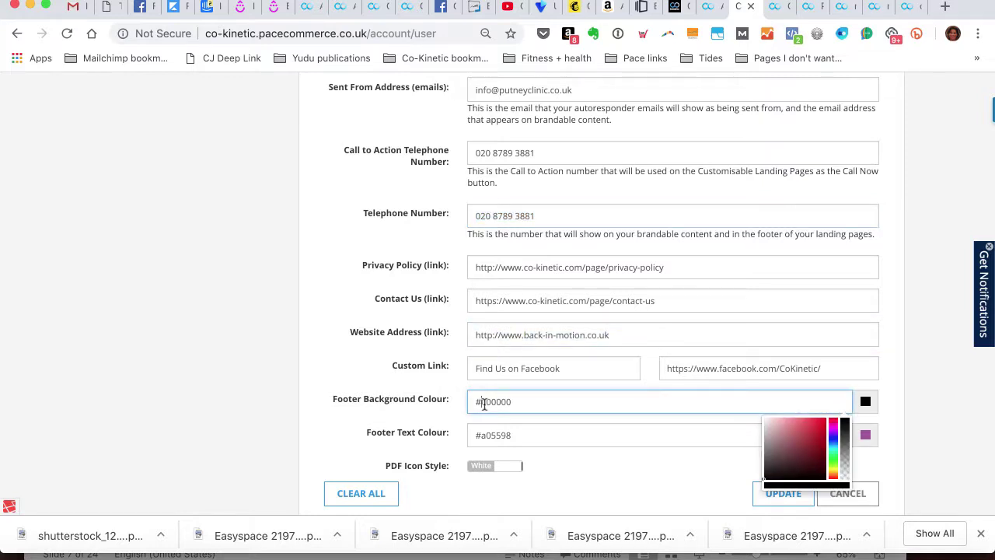
pyautogui.moveTo(482, 404); pyautogui.dragTo(513, 401)
pyautogui.write('ffffff')
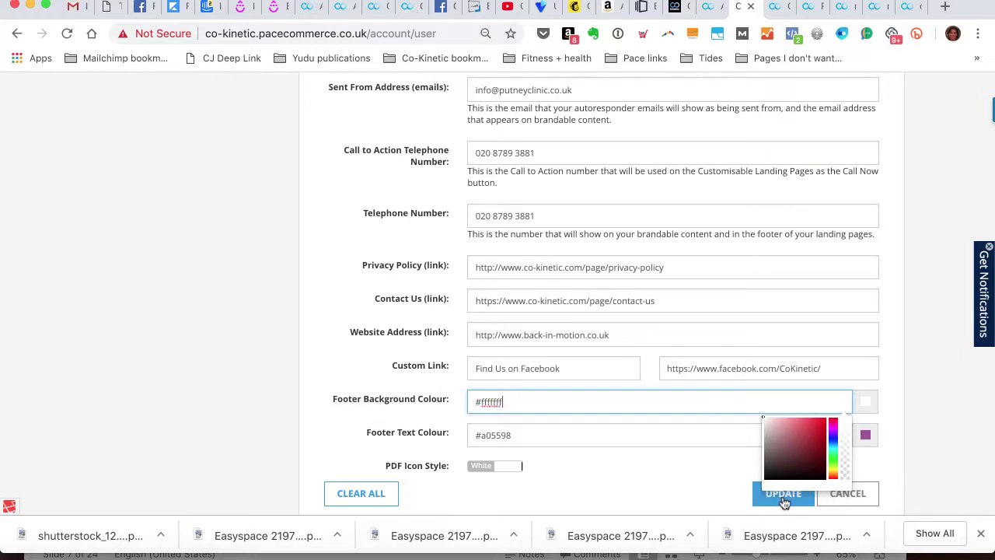
pyautogui.click(783, 501)
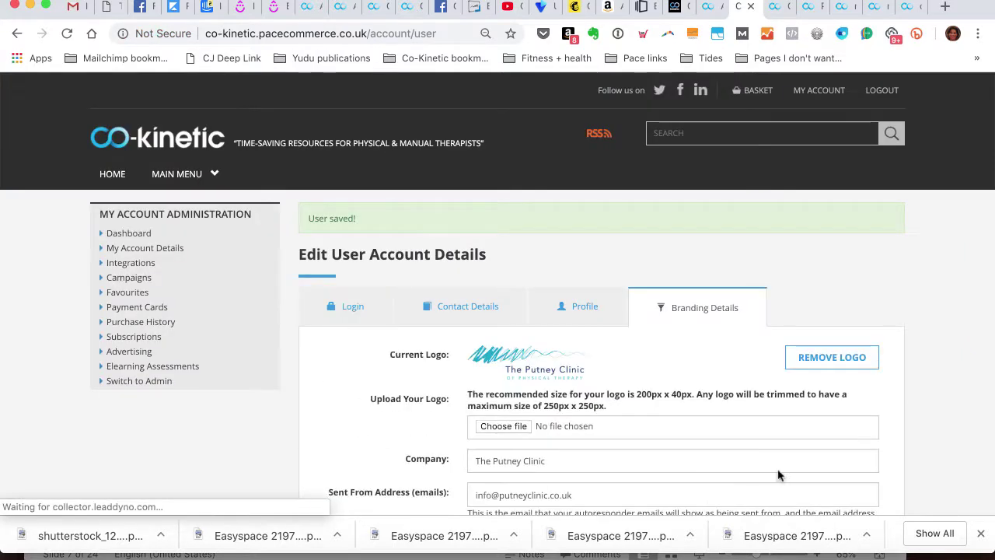
# - Reload the festive hangover landing page to check its footer background, and examine the footer of the plantar fasciitis leaflet PDF
pyautogui.click(907, 9)
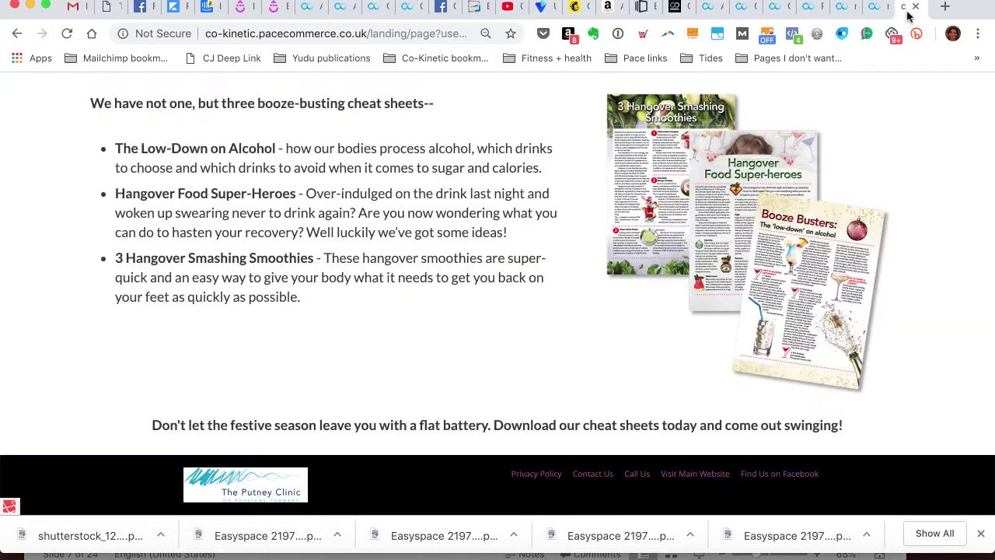
pyautogui.click(67, 33)
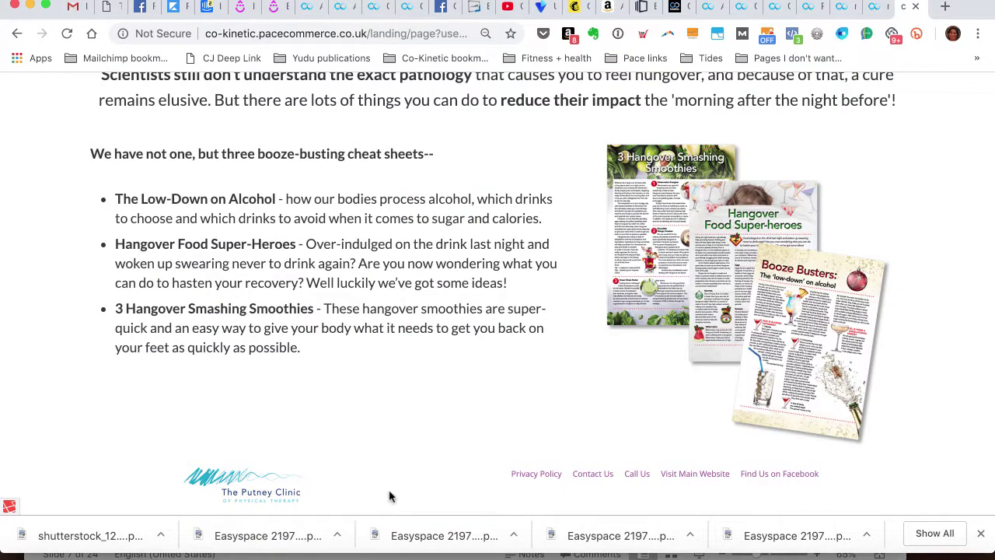
pyautogui.click(774, 8)
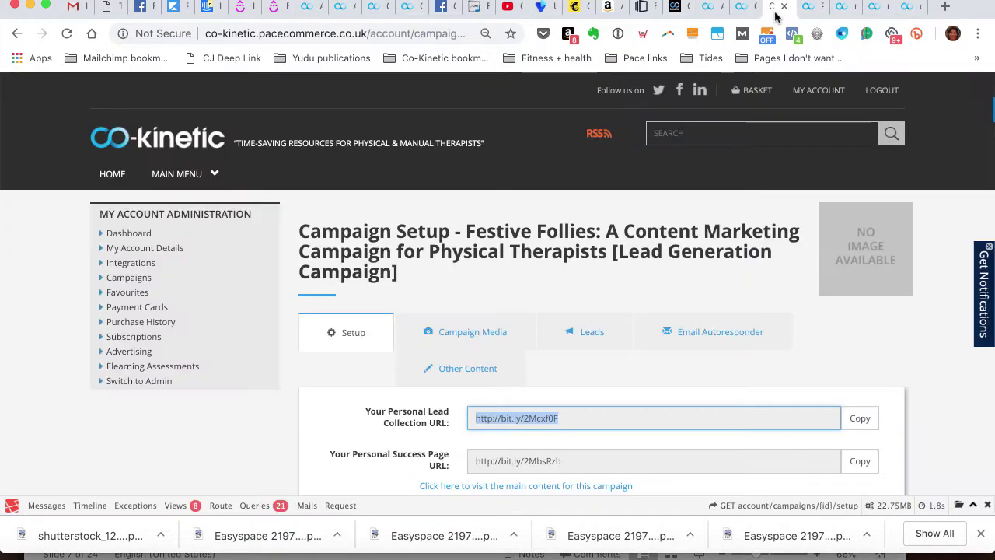
pyautogui.click(812, 8)
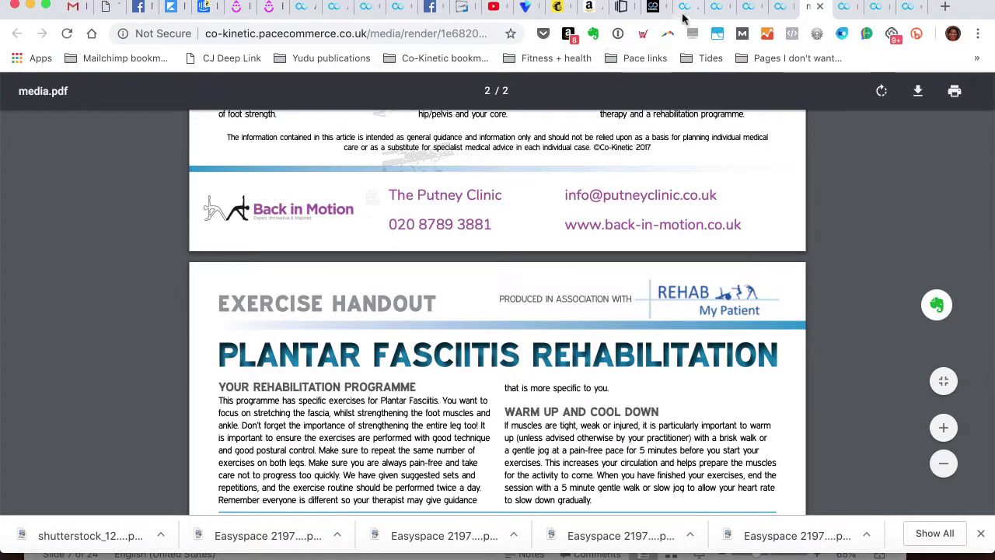
# - Return to the branding details and sample the footer text colour swatch with the Drop colour picker
pyautogui.click(716, 9)
pyautogui.scroll(-15, 560, 289)
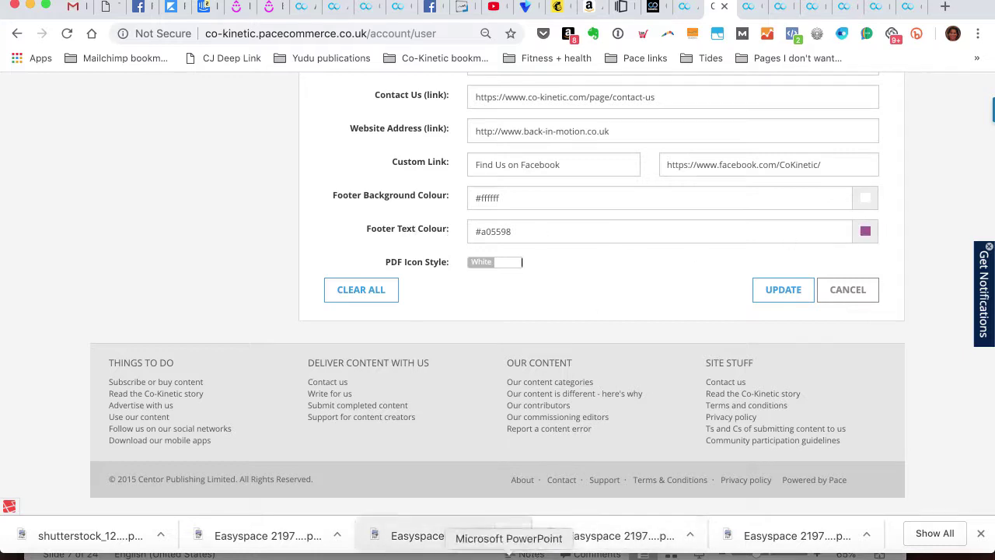
pyautogui.moveTo(509, 548); pyautogui.dragTo(554, 550)
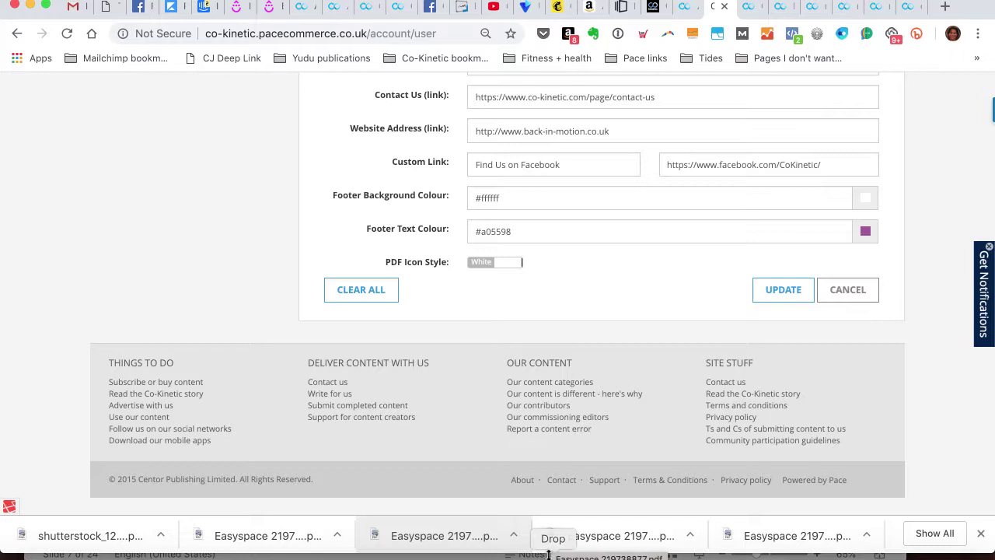
pyautogui.moveTo(549, 554); pyautogui.dragTo(548, 543)
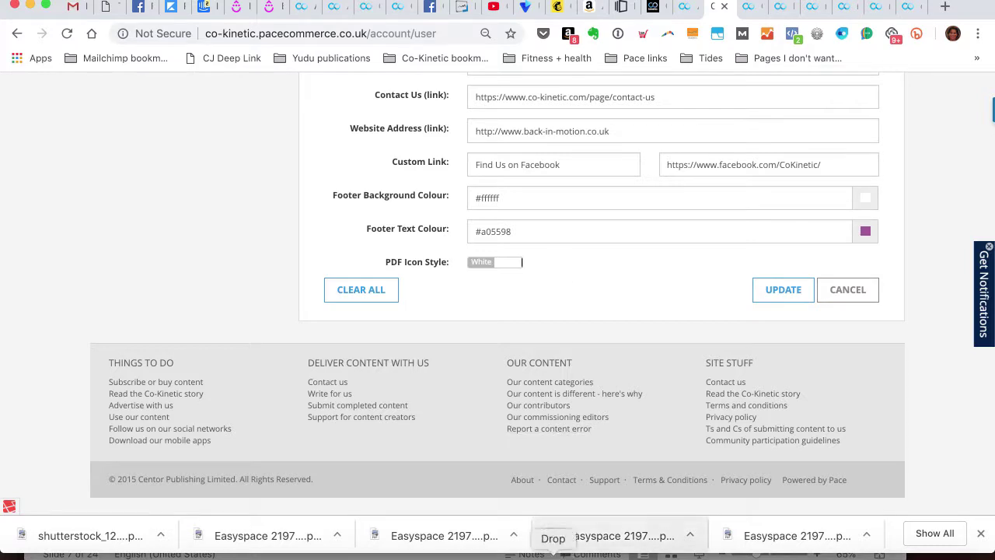
pyautogui.click(574, 553)
pyautogui.click(619, 108)
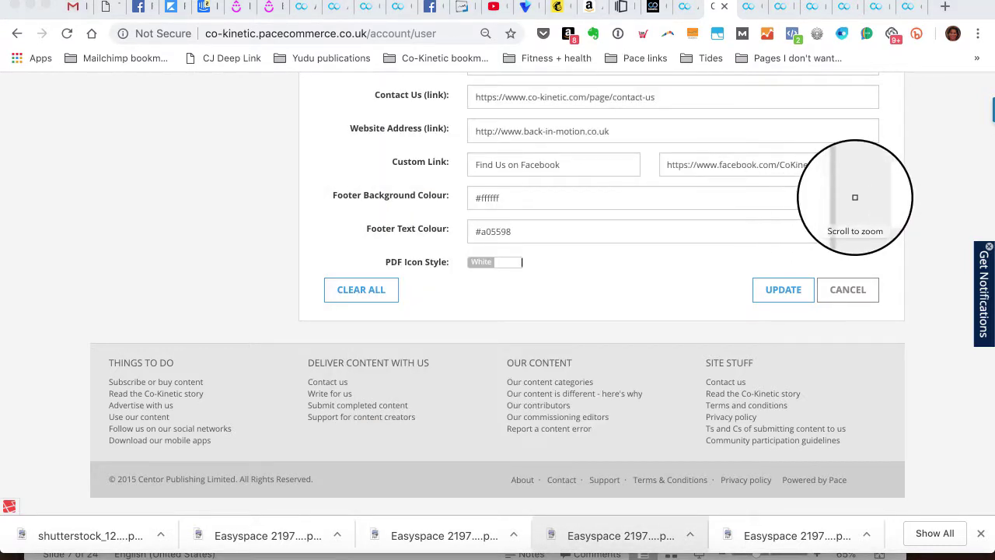
pyautogui.click(863, 232)
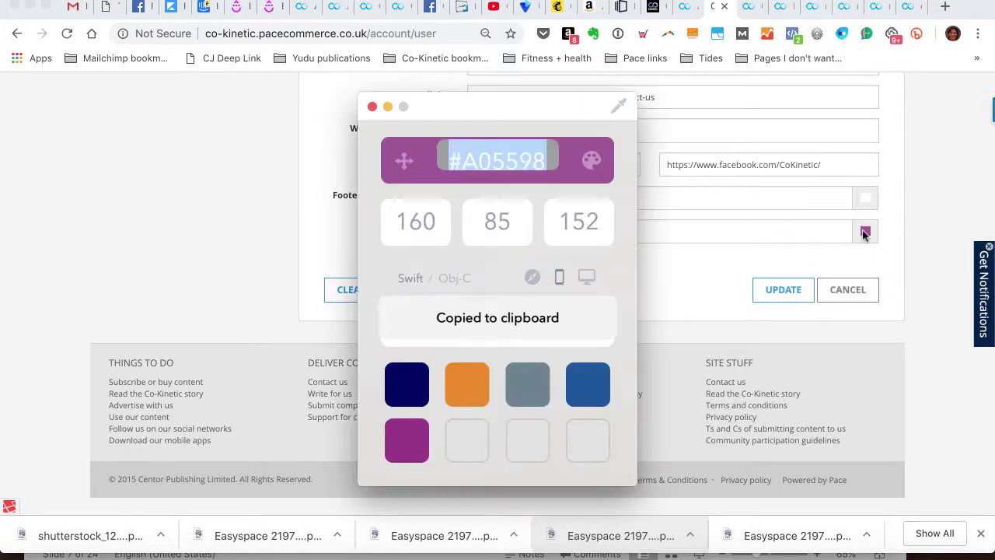
pyautogui.click(674, 240)
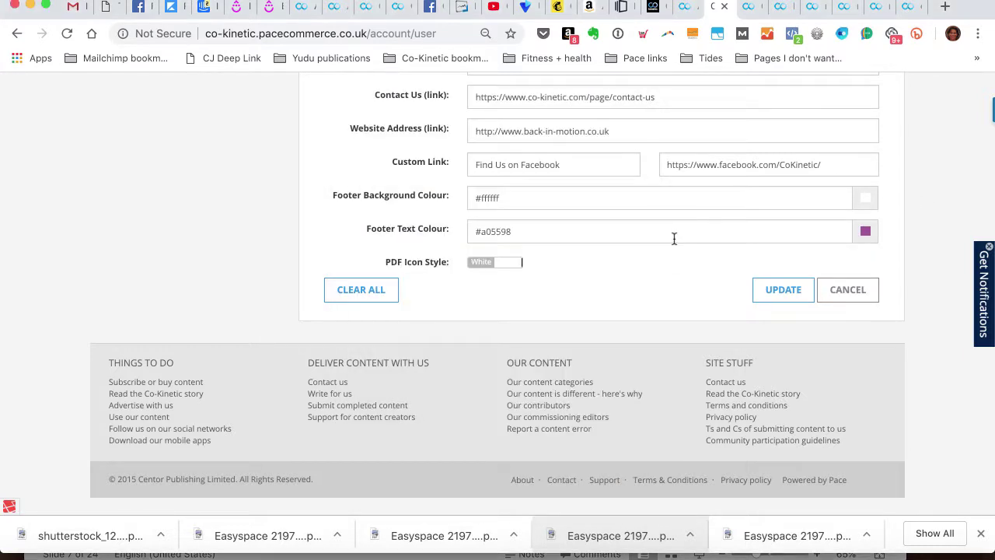
# - Switch the PDF icon style to black and save the branding details
pyautogui.click(491, 265)
pyautogui.click(780, 292)
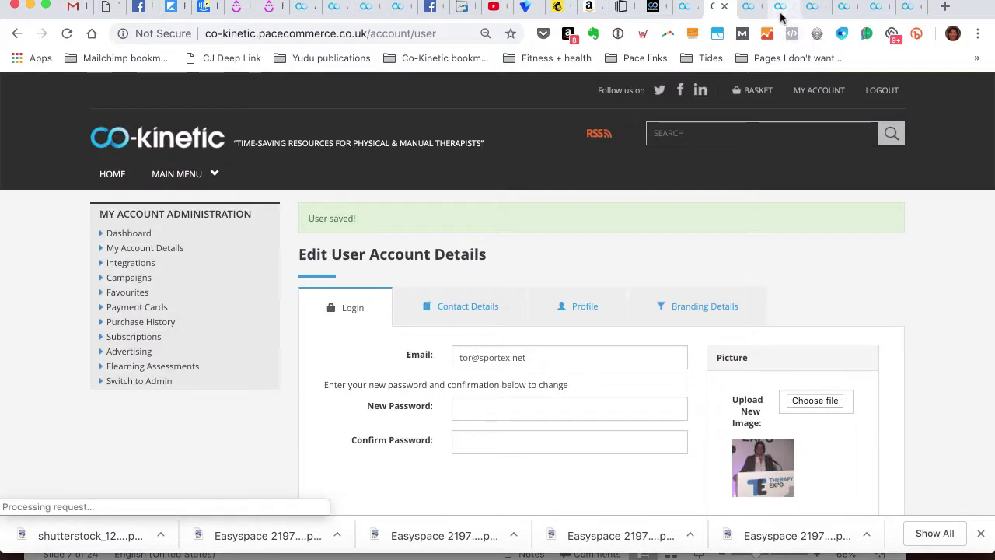
# - Examine the footer icons in the regenerated plantar fasciitis leaflet PDF and return to the account's branding details
pyautogui.click(782, 14)
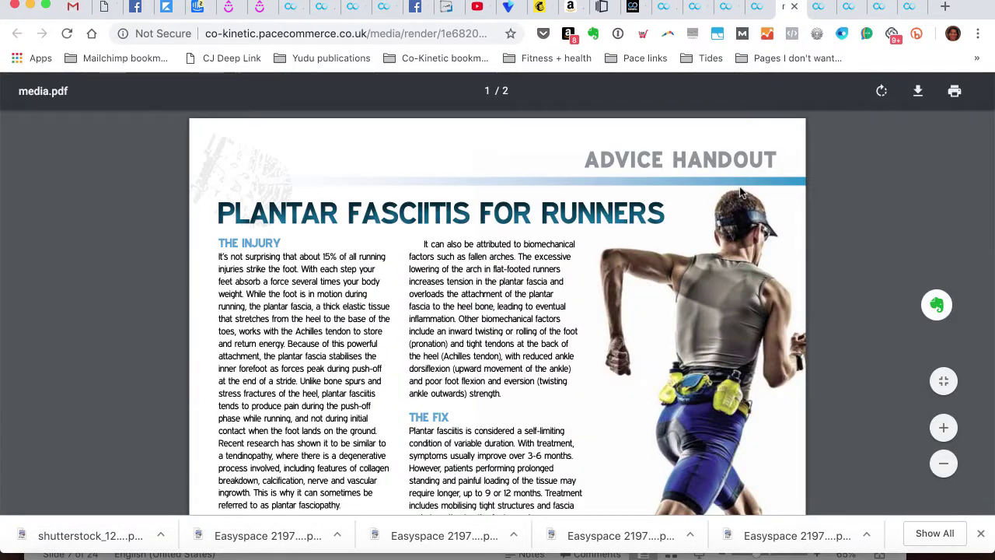
pyautogui.scroll(-10, 739, 187)
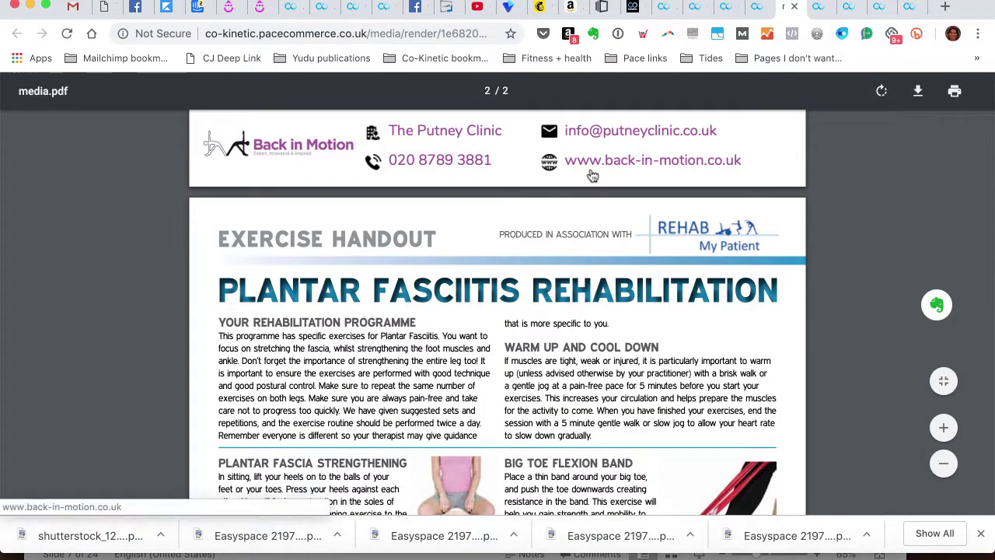
pyautogui.scroll(-3, 592, 177)
pyautogui.scroll(4, 596, 175)
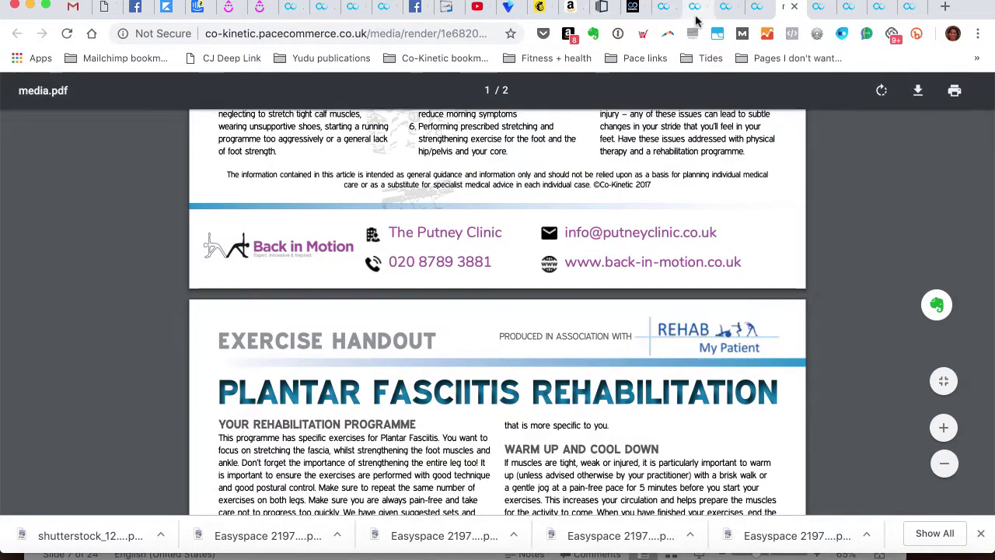
pyautogui.click(696, 17)
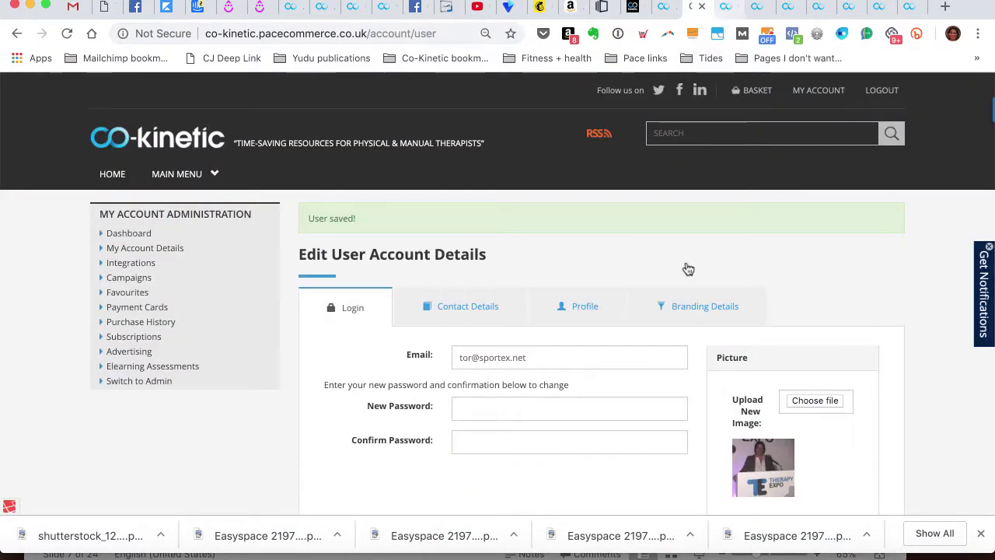
pyautogui.click(688, 306)
pyautogui.scroll(-5, 670, 373)
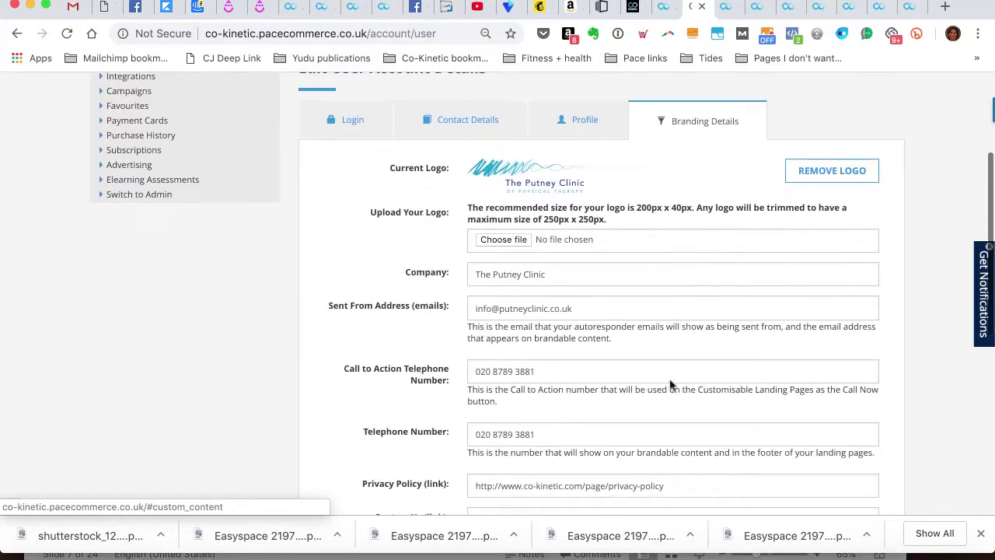